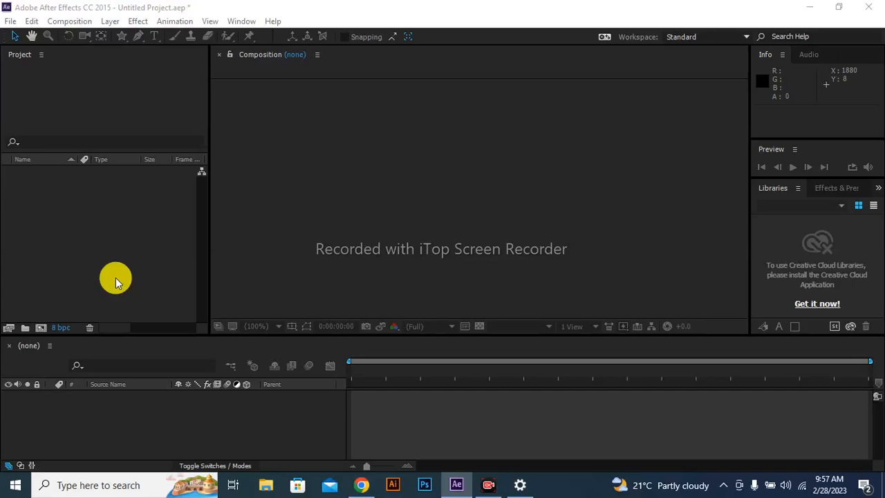
# - Create a new HDTV 1080 29.97 composition, 30 seconds long, with a dark grey 5E6061 background
pyautogui.rightClick(77, 215)
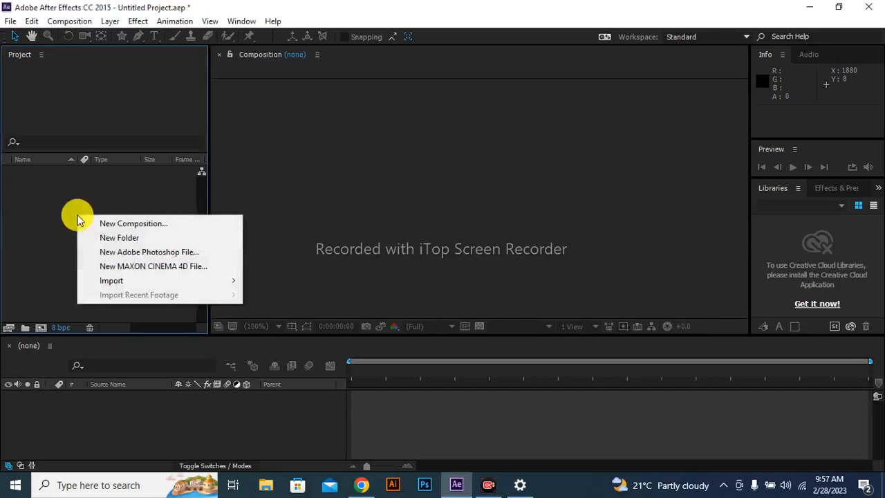
pyautogui.click(100, 222)
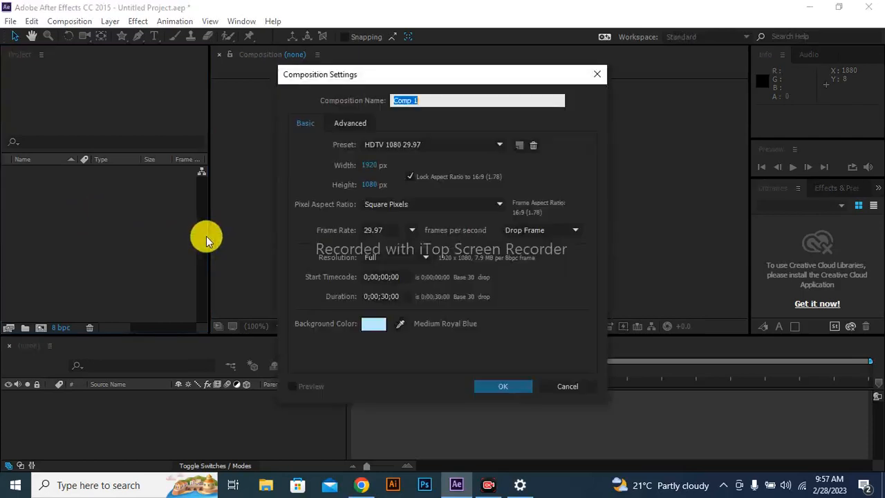
pyautogui.click(378, 330)
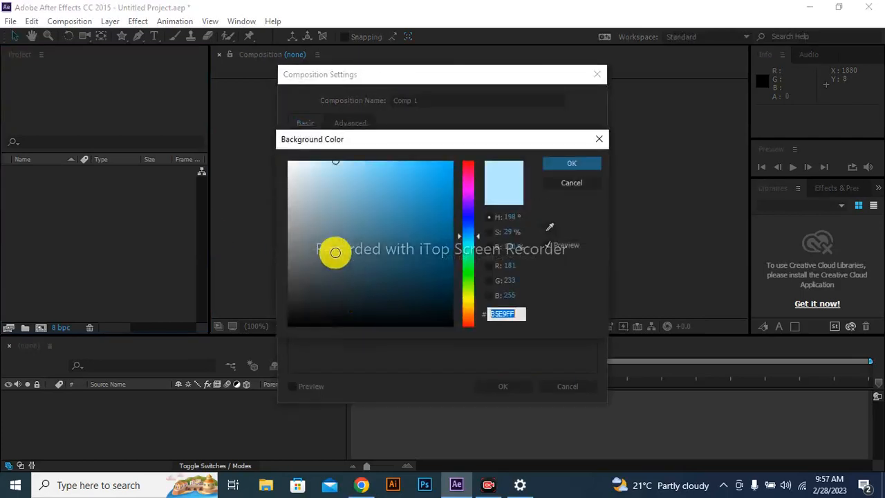
pyautogui.moveTo(336, 251)
pyautogui.mouseDown()
pyautogui.moveTo(307, 245)
pyautogui.moveTo(292, 264)
pyautogui.mouseUp()
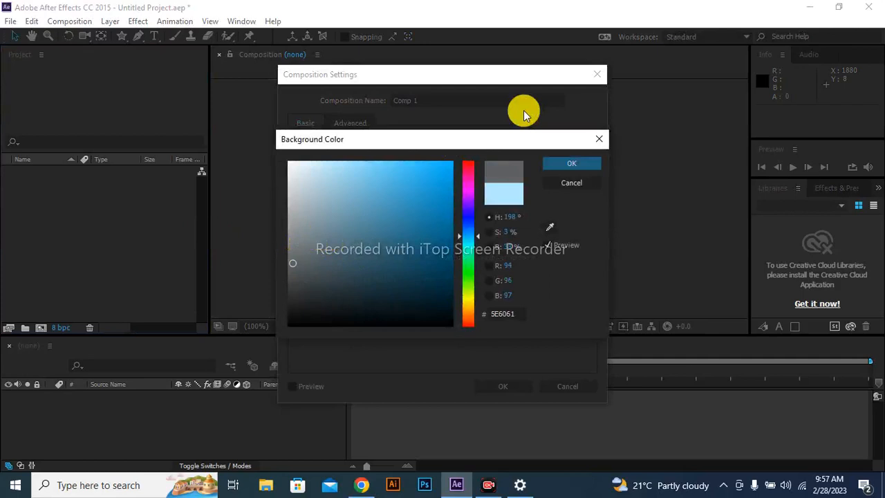
pyautogui.click(568, 164)
pyautogui.click(504, 386)
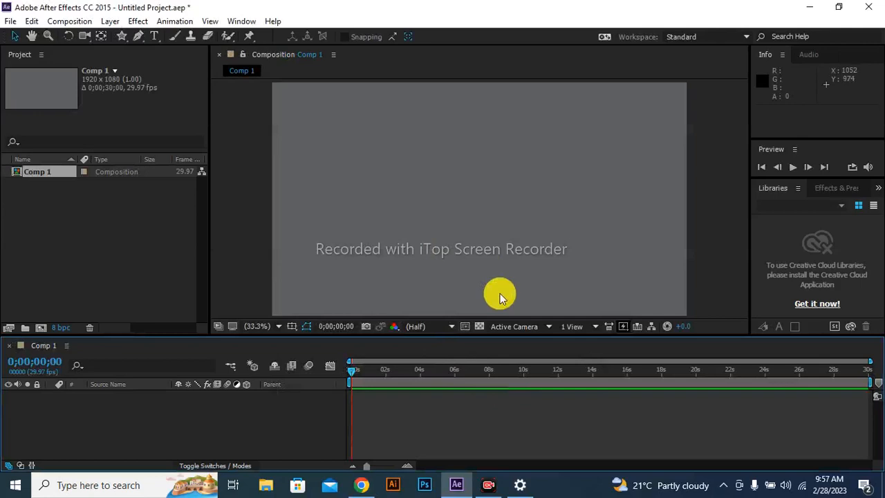
# - Draw a small red pentagon with the Polygon tool near the upper-left corner of the composition
pyautogui.click(121, 39)
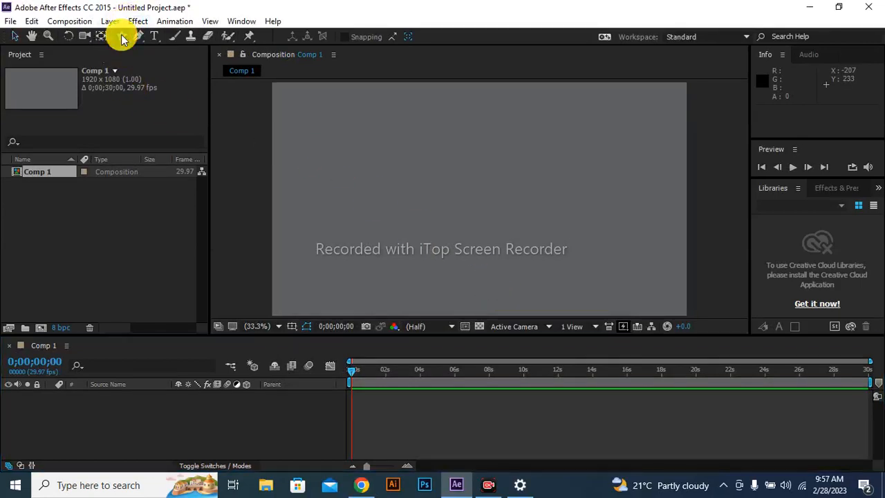
pyautogui.moveTo(122, 39); pyautogui.dragTo(158, 82)
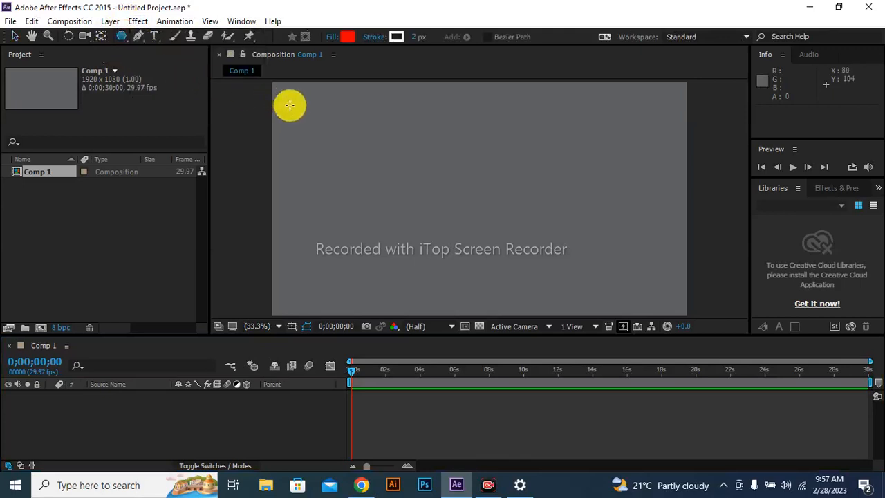
pyautogui.moveTo(290, 105); pyautogui.dragTo(299, 118)
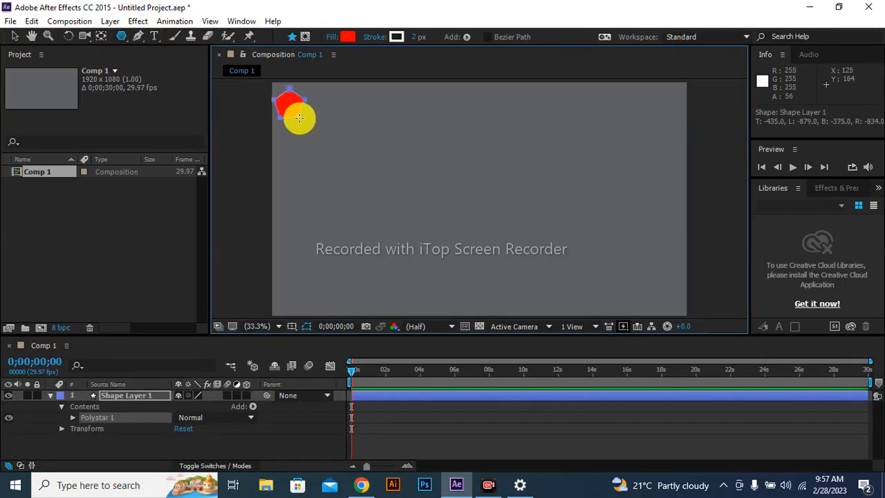
pyautogui.press('v')
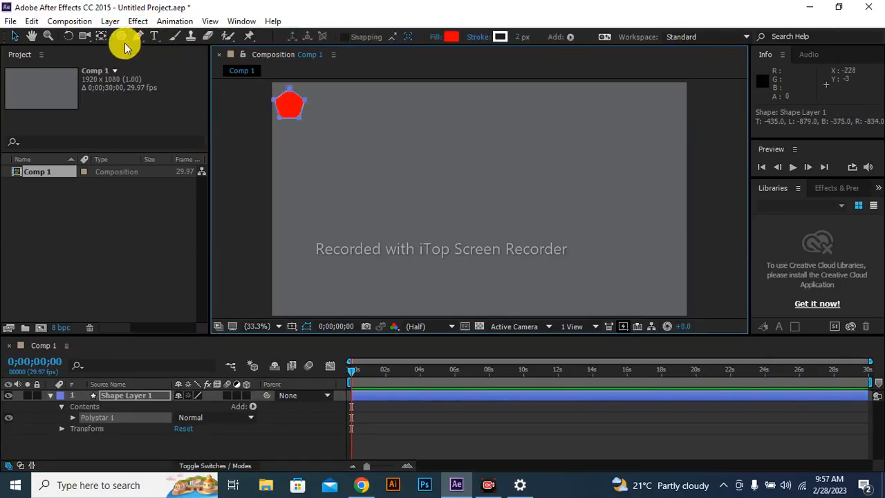
# - Move the shape layer's anchor point to the centre of the pentagon with the Pan Behind tool
pyautogui.click(100, 37)
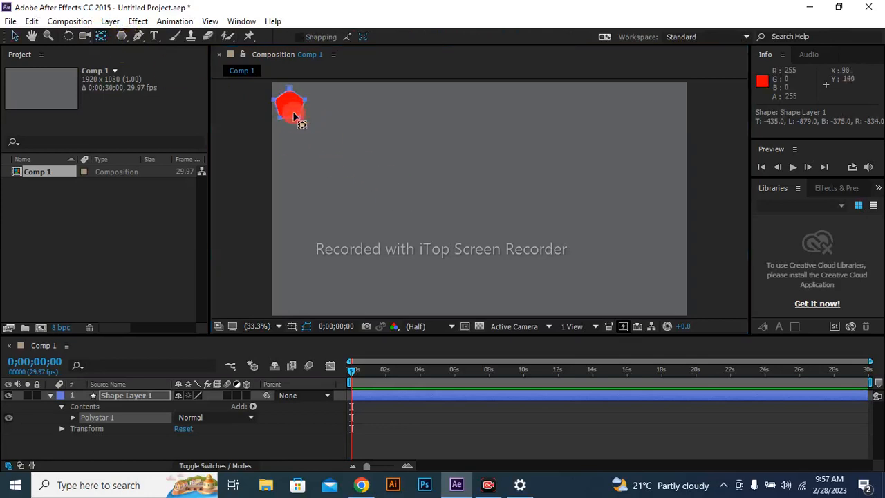
pyautogui.click(299, 115)
pyautogui.click(320, 156)
pyautogui.click(100, 36)
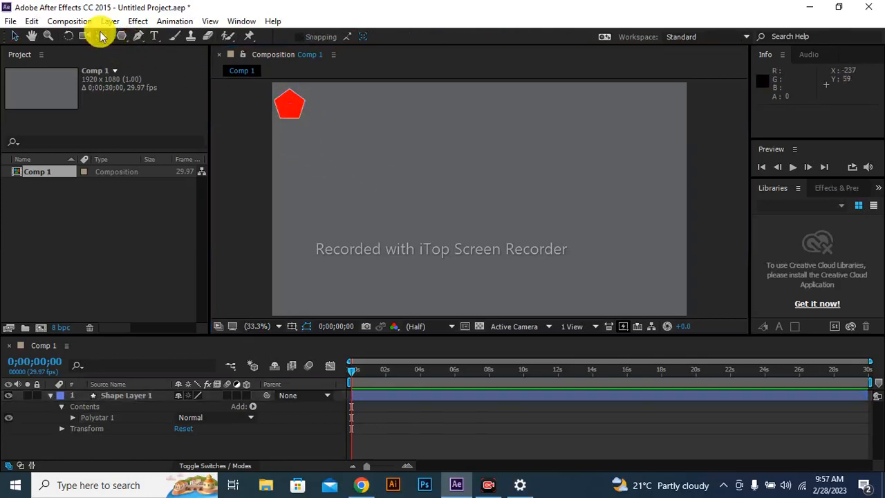
pyautogui.click(299, 117)
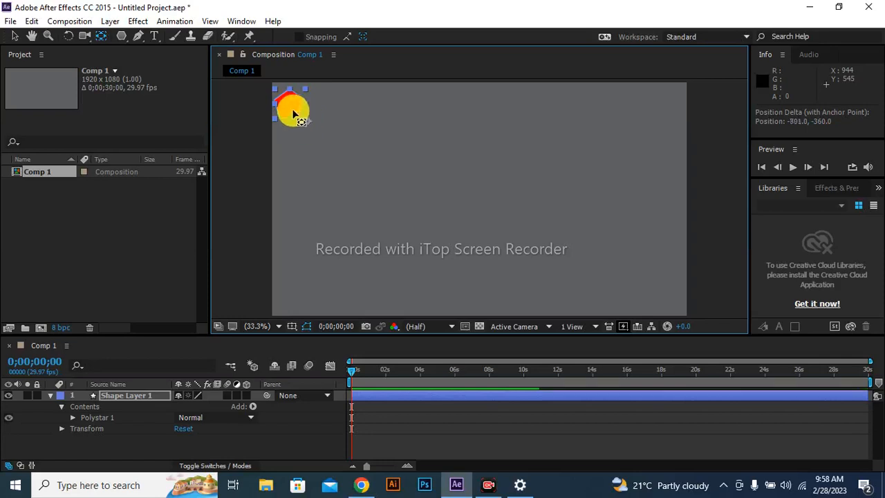
pyautogui.click(298, 37)
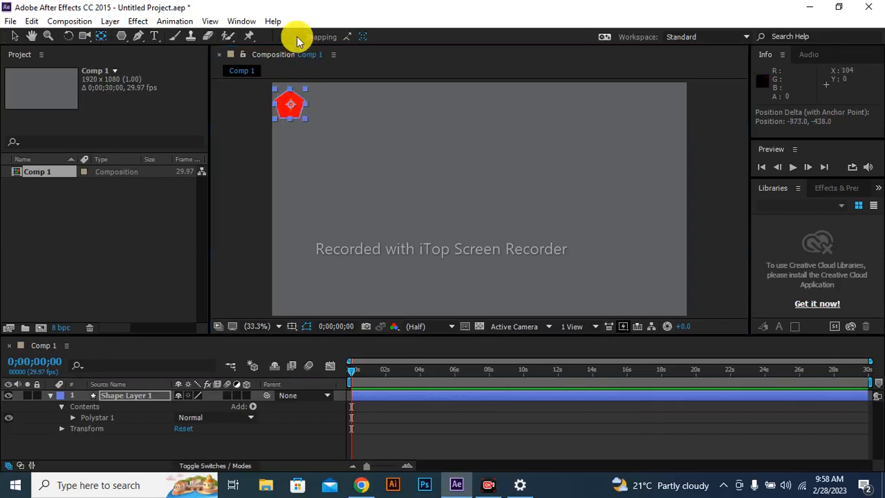
pyautogui.moveTo(294, 108); pyautogui.dragTo(289, 105)
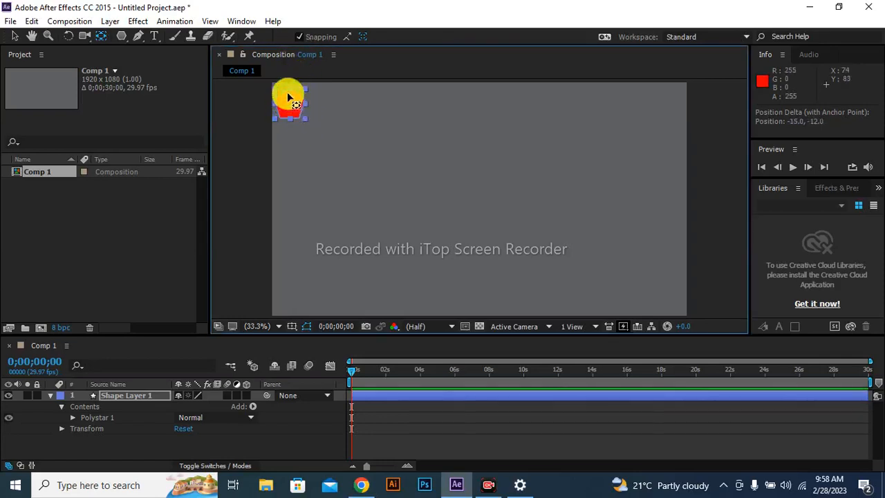
pyautogui.click(298, 39)
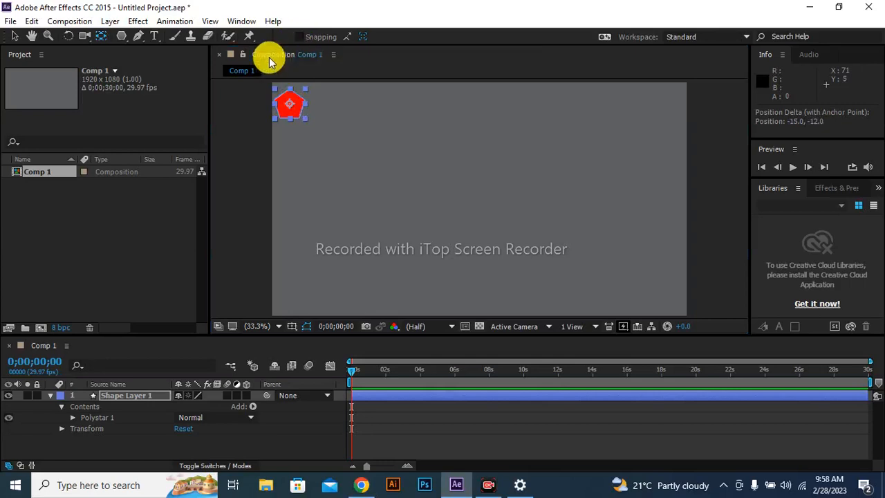
pyautogui.press('v')
pyautogui.click(242, 199)
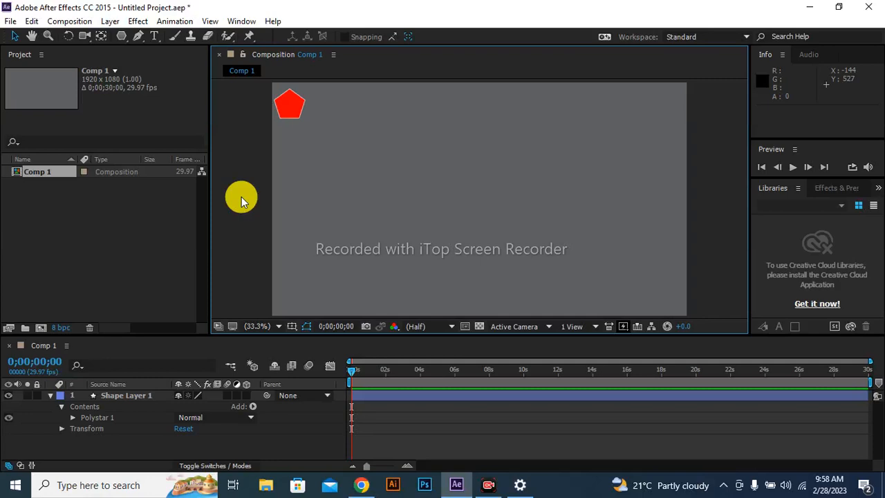
pyautogui.press('p')
pyautogui.click(83, 406)
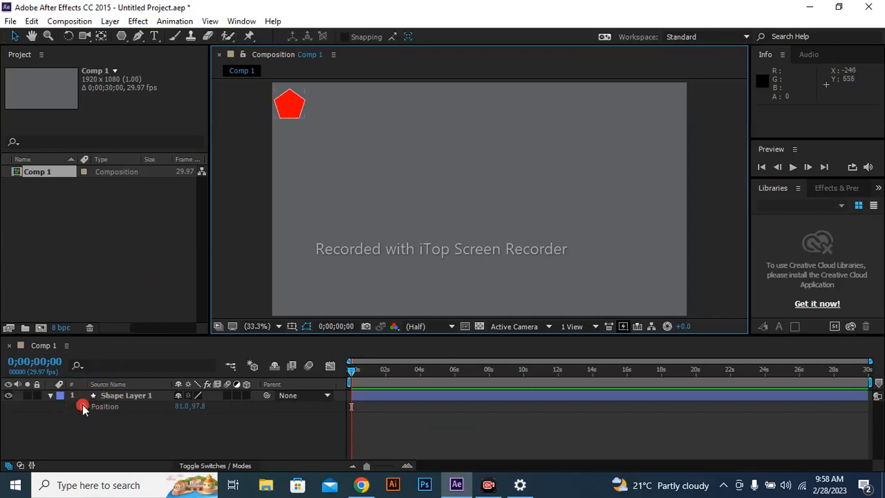
pyautogui.click(419, 375)
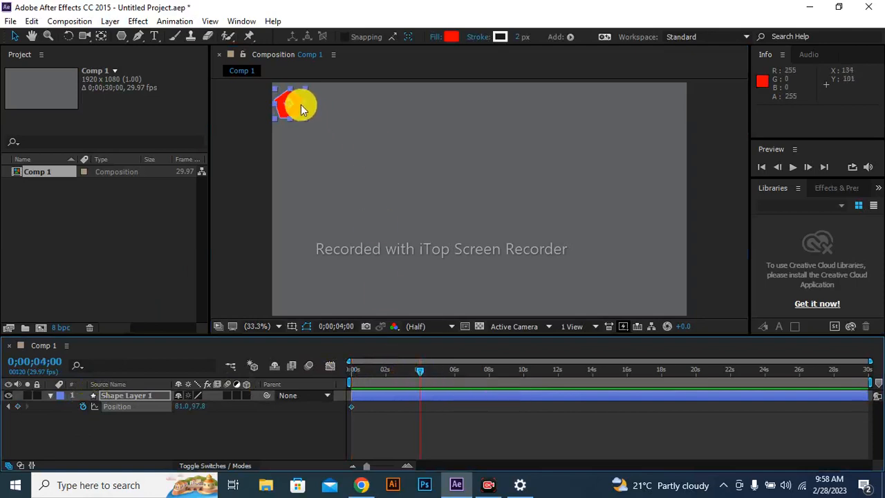
pyautogui.moveTo(298, 103); pyautogui.dragTo(668, 296)
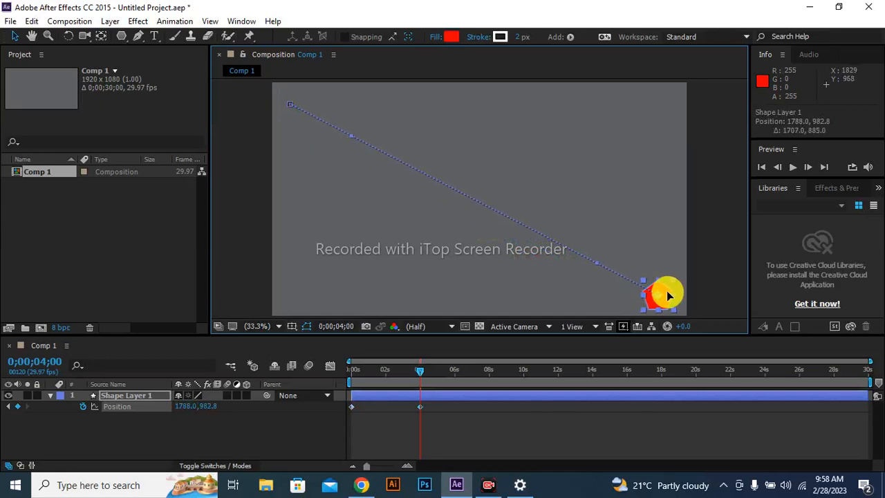
pyautogui.moveTo(668, 296); pyautogui.dragTo(672, 293)
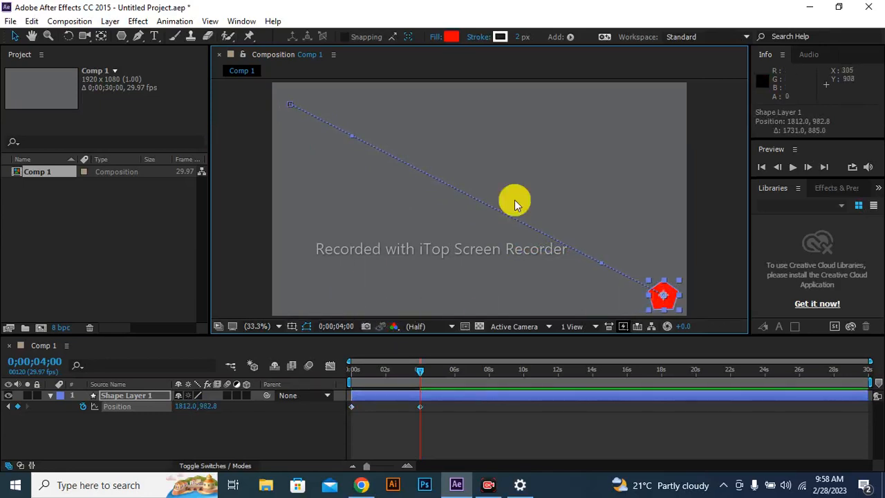
pyautogui.hotkey('ctrl', 'z')
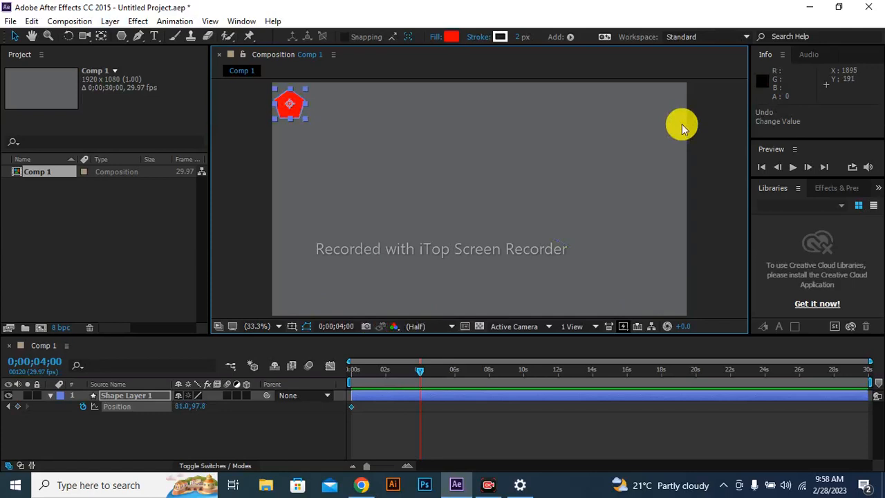
pyautogui.hotkey('ctrl', 'z')
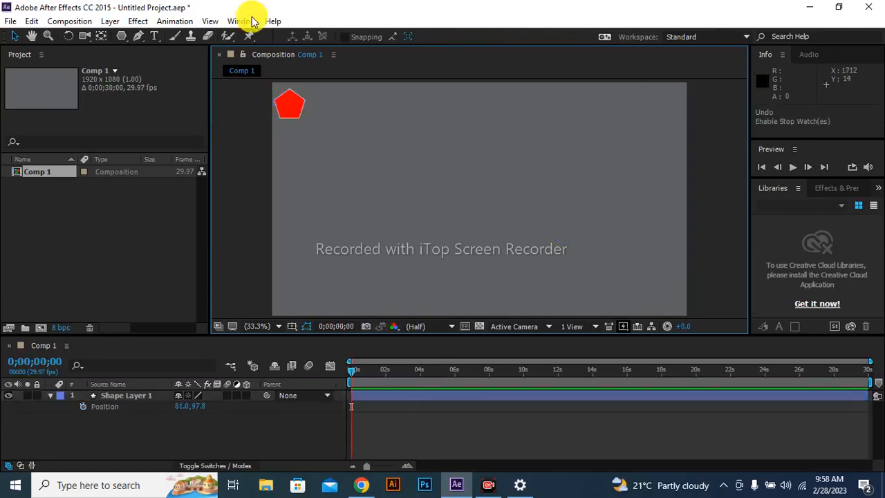
# - Keyframe the pentagon's position from the frame's lower-left corner (about 81, 998) at 0 s to its upper-right corner (about 1827, 89) at 4 s
pyautogui.moveTo(284, 95); pyautogui.dragTo(287, 293)
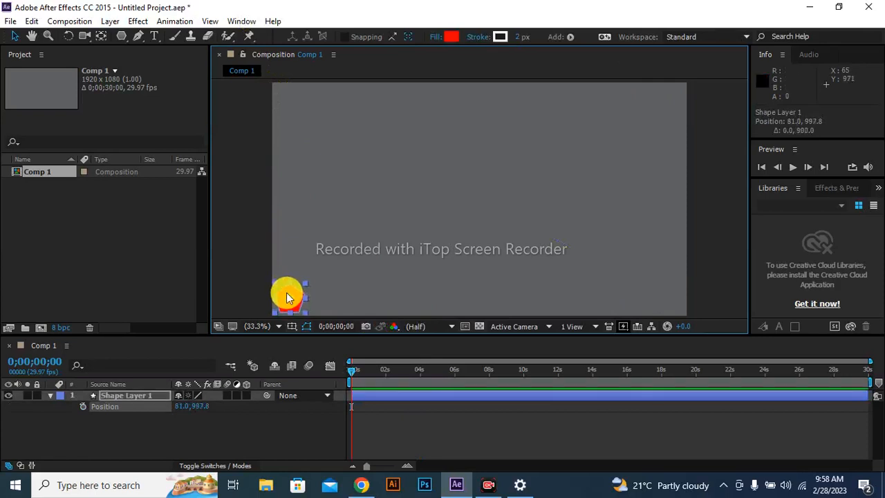
pyautogui.press('p')
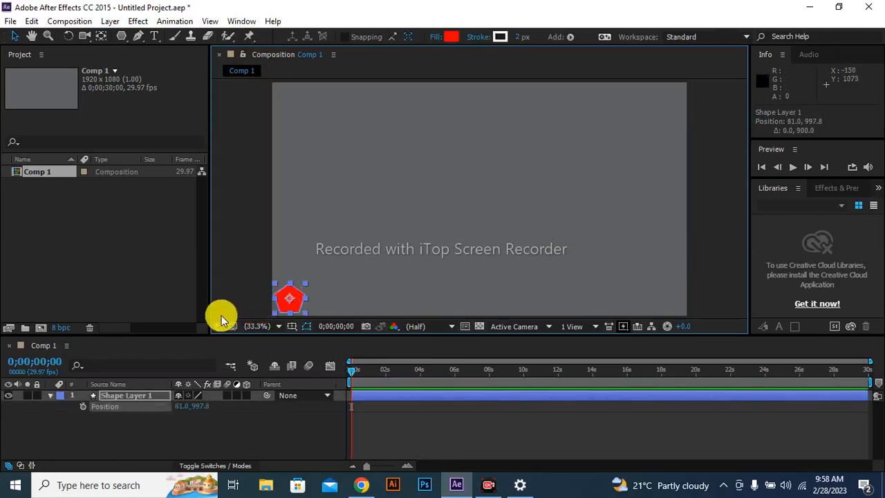
pyautogui.click(86, 406)
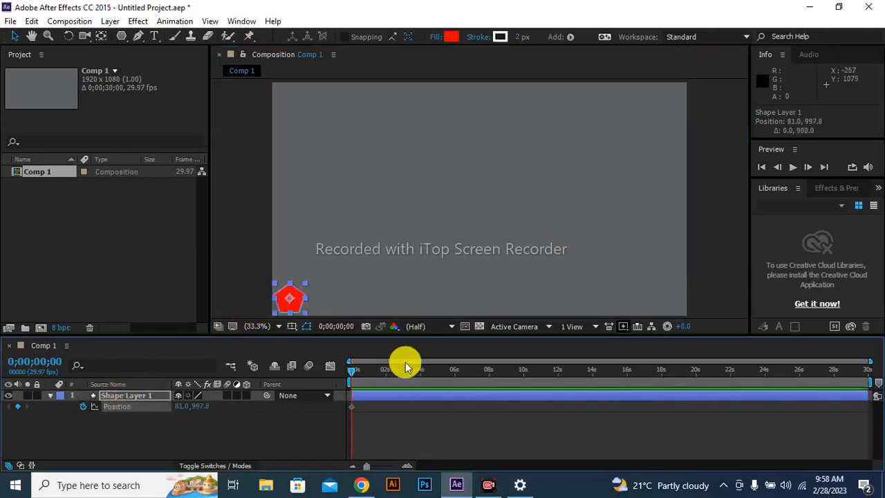
pyautogui.click(420, 372)
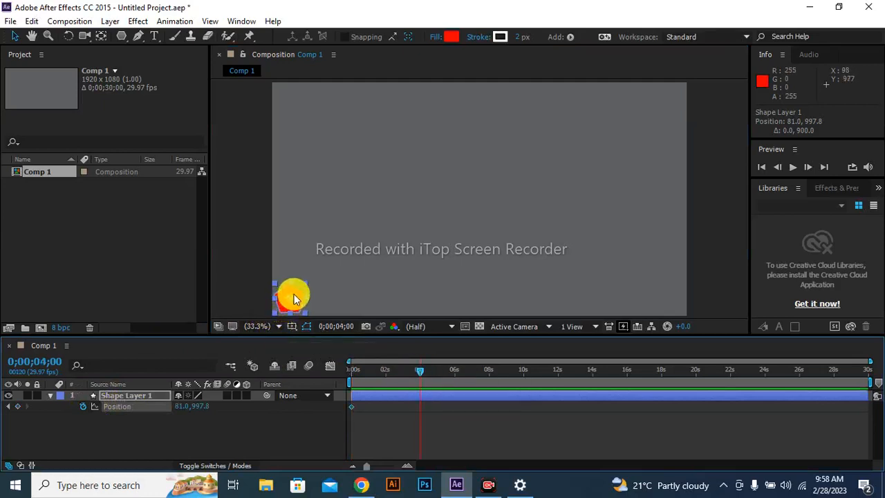
pyautogui.moveTo(292, 298); pyautogui.dragTo(670, 97)
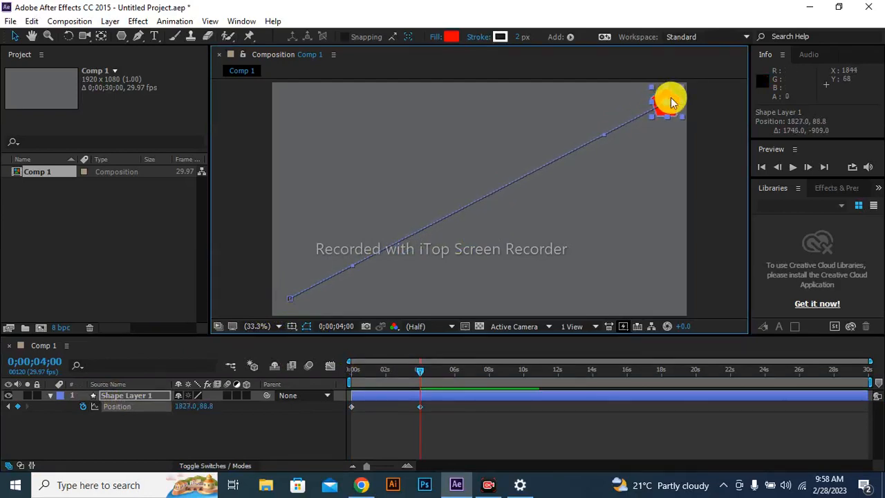
# - Add a scale keyframe of 0% to the pentagon layer at 0 s
pyautogui.moveTo(422, 368); pyautogui.dragTo(343, 379)
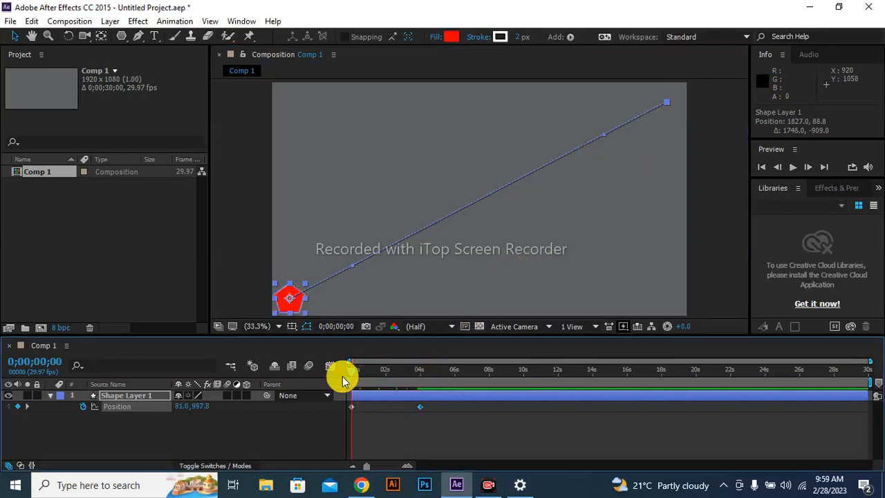
pyautogui.press('s')
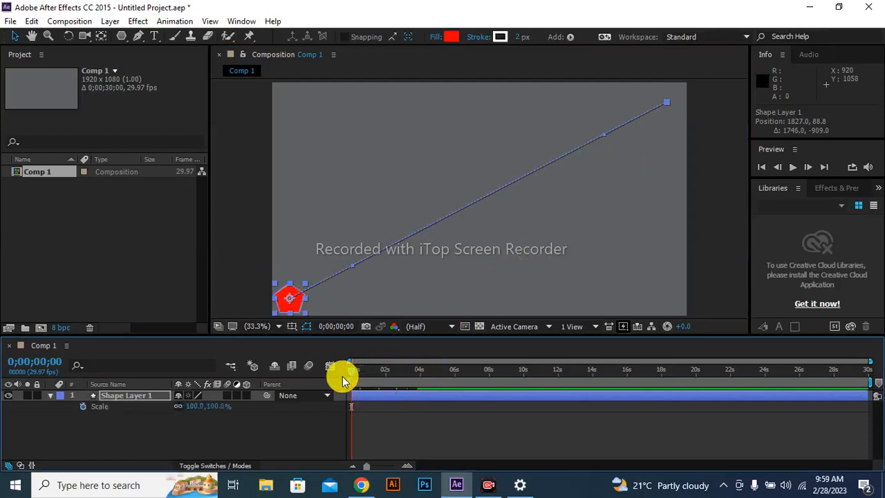
pyautogui.click(84, 407)
pyautogui.click(193, 407)
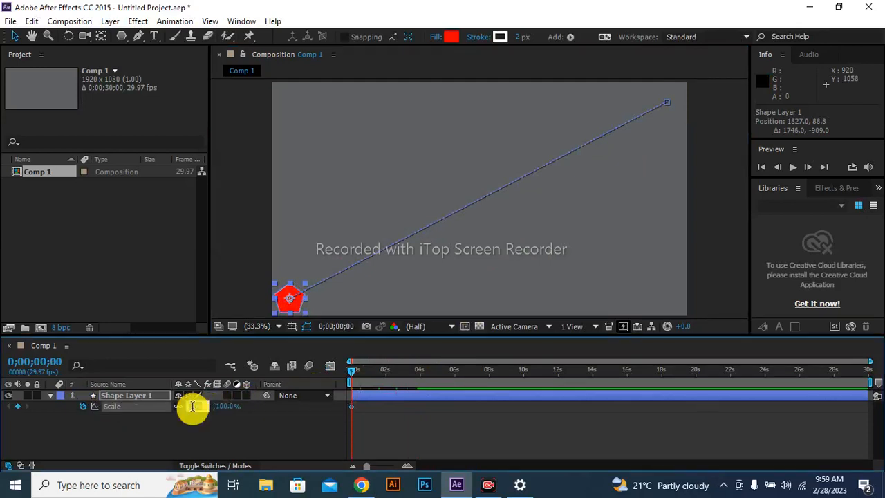
pyautogui.write('0')
pyautogui.press('Return')
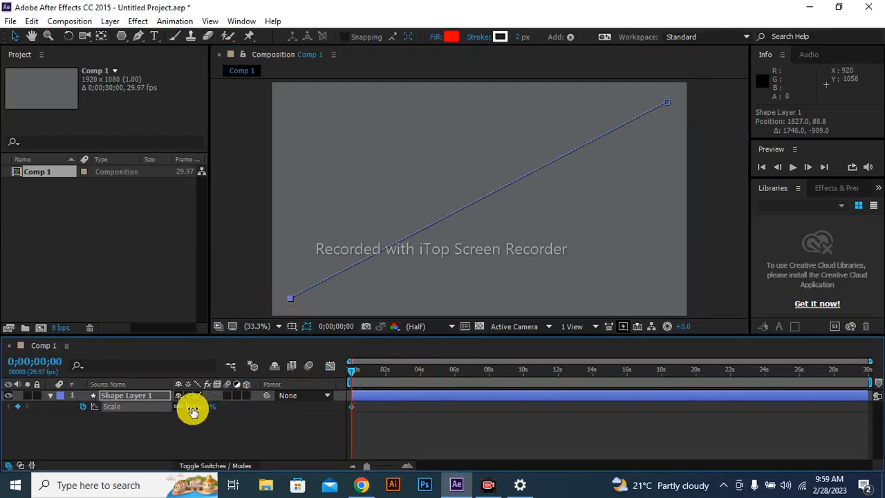
# - Set the pentagon layer's scale to 100% at 4 s and return the playhead to the start
pyautogui.click(419, 374)
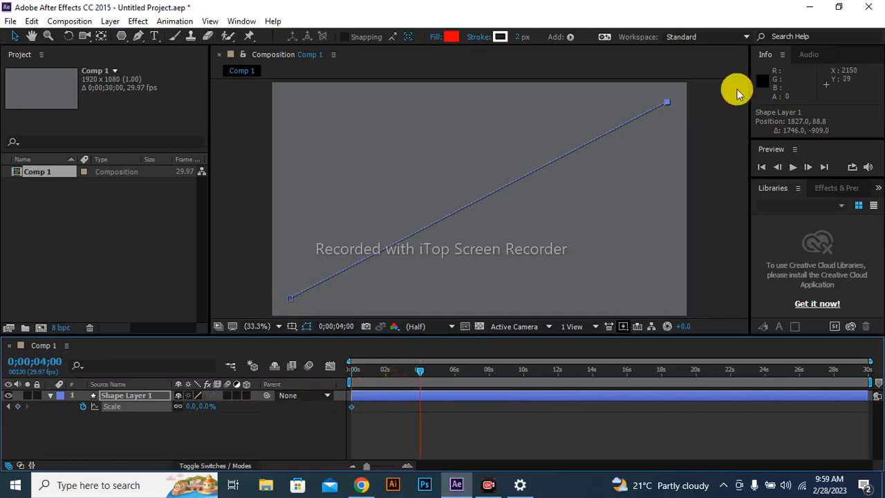
pyautogui.click(191, 408)
pyautogui.write('100')
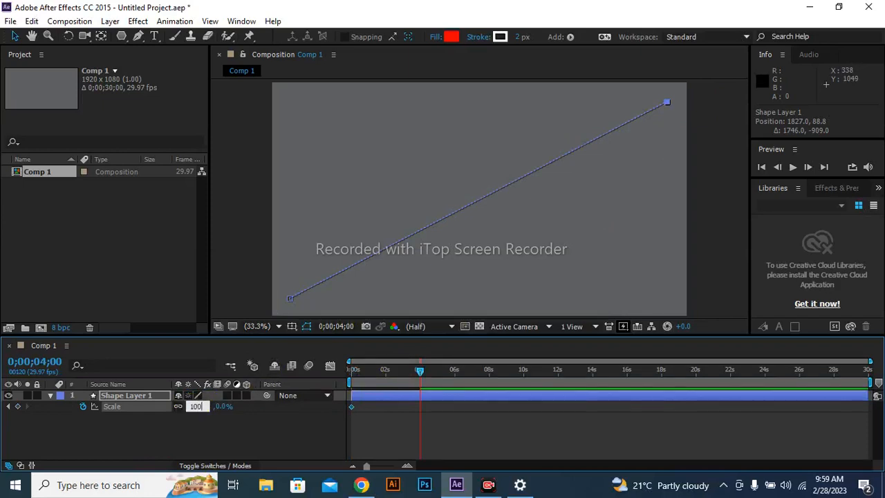
pyautogui.press('Return')
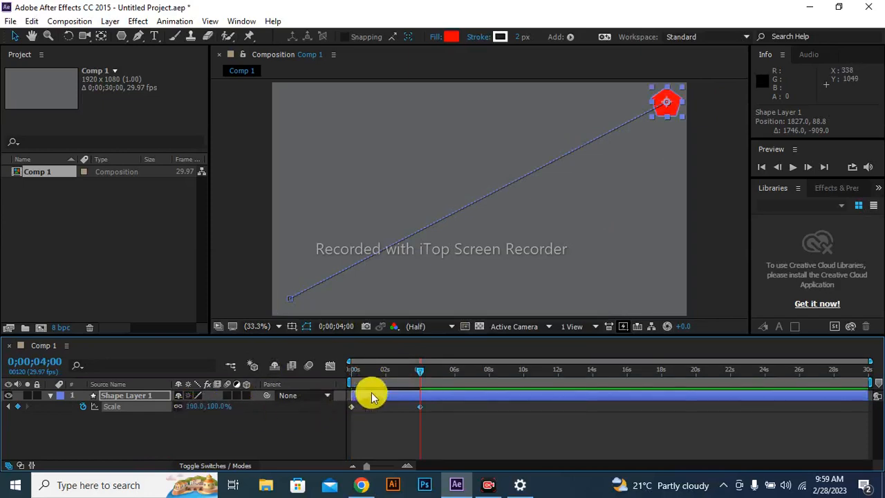
pyautogui.moveTo(422, 369); pyautogui.dragTo(339, 379)
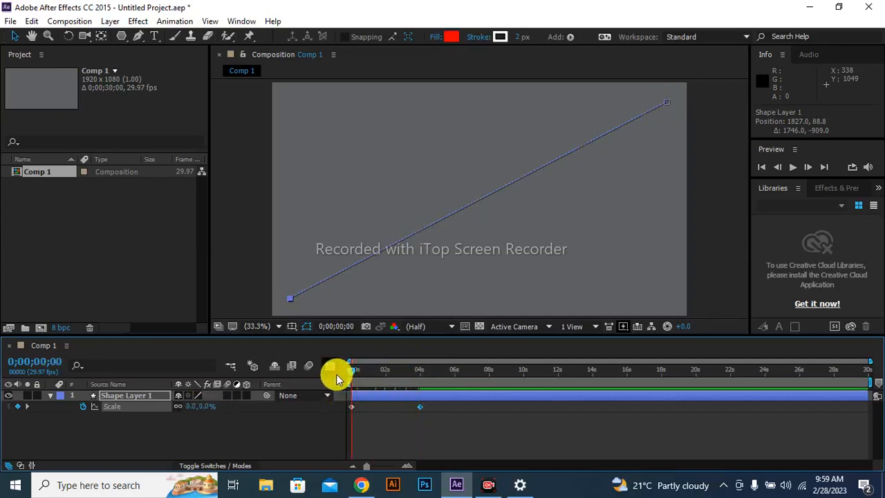
# - Add an opacity keyframe of 100% to the pentagon layer at 0 s and enter 100% again at 0;00;03;28
pyautogui.press('t')
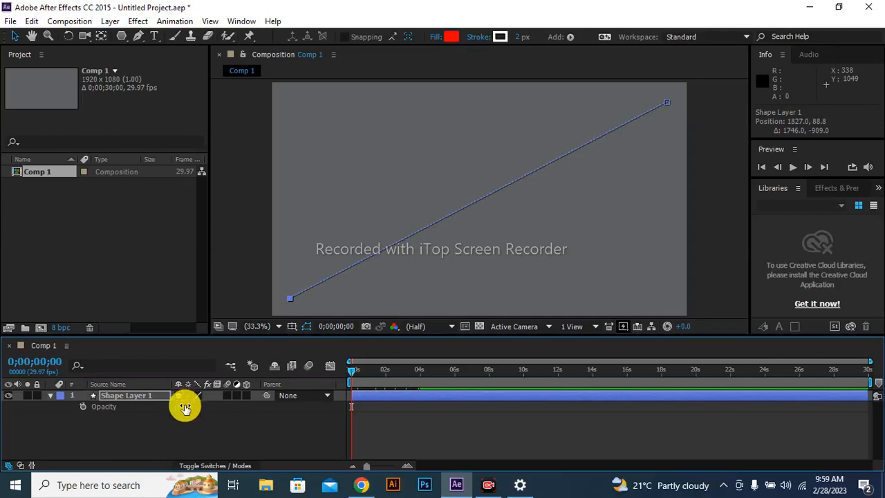
pyautogui.click(85, 407)
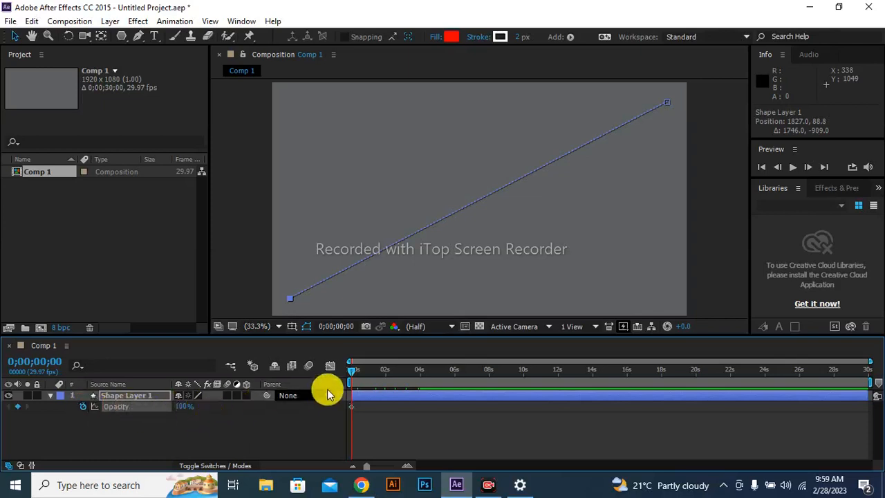
pyautogui.click(419, 375)
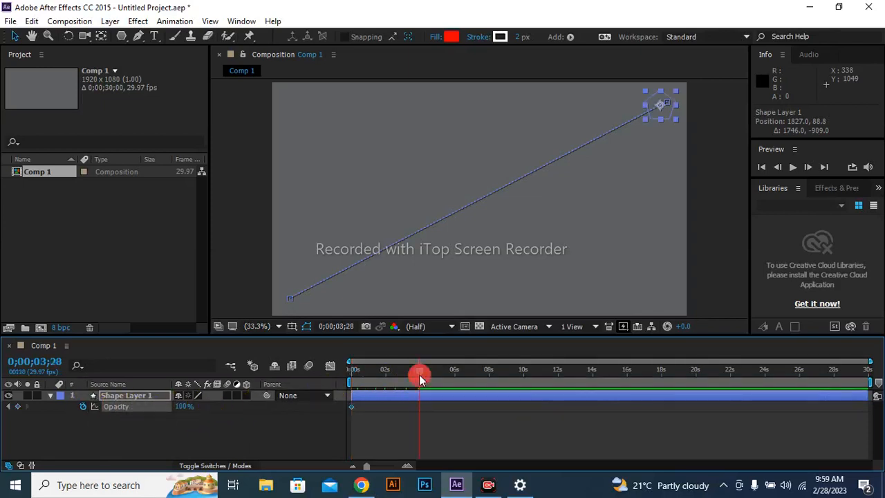
pyautogui.click(184, 408)
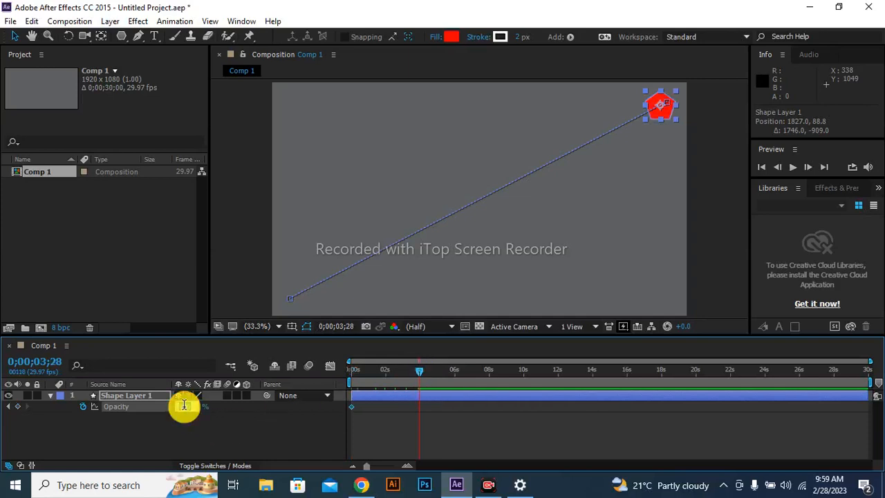
pyautogui.click(417, 374)
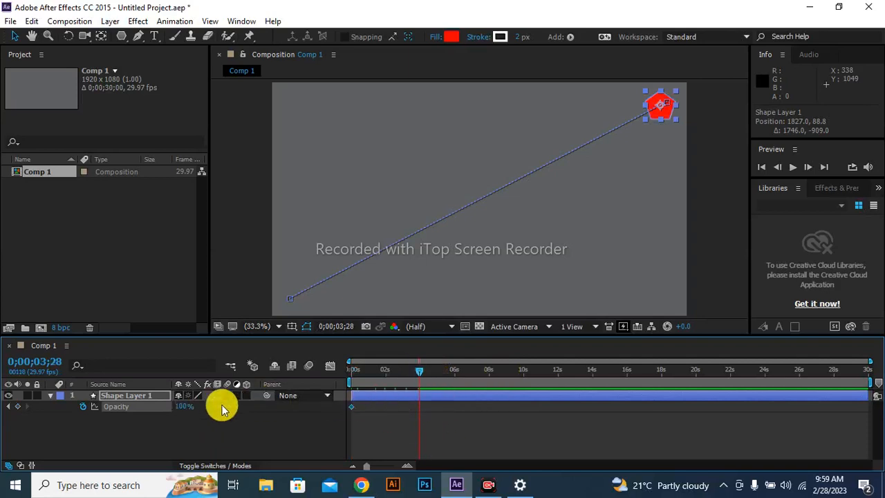
pyautogui.click(184, 405)
pyautogui.write('100')
pyautogui.press('Return')
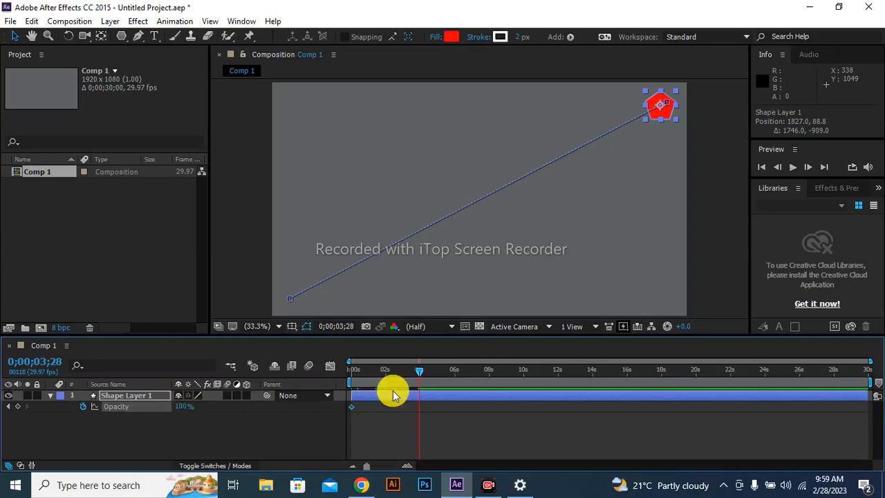
# - Keyframe the pentagon layer's opacity at 0% at 0;00;04;10 and 100% at 0;00;04;00, and preview the fade-out from the start
pyautogui.moveTo(419, 370); pyautogui.dragTo(426, 373)
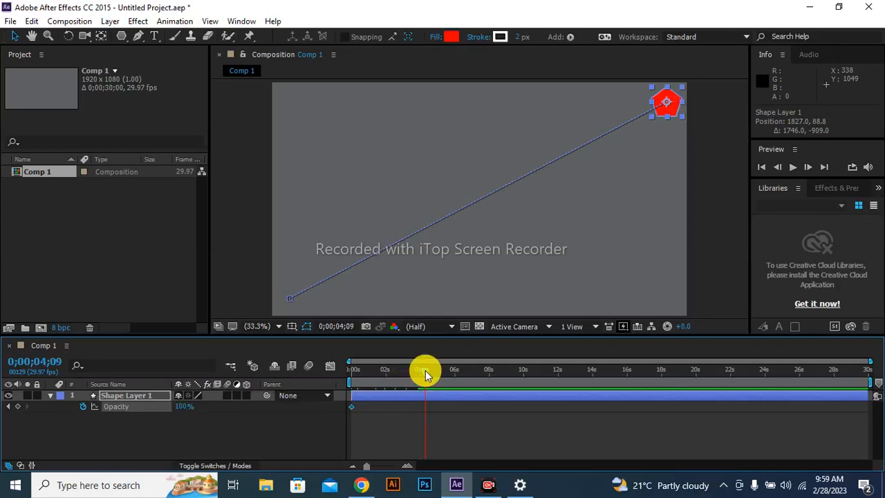
pyautogui.moveTo(426, 374); pyautogui.dragTo(426, 372)
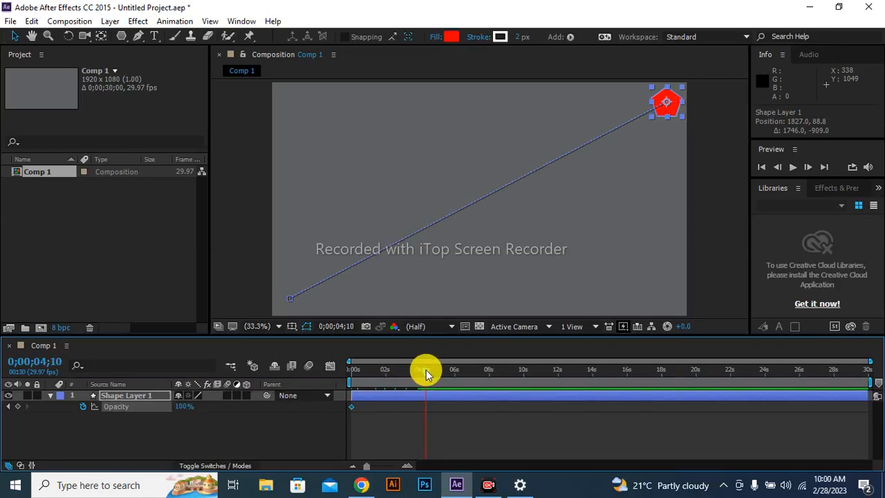
pyautogui.click(184, 406)
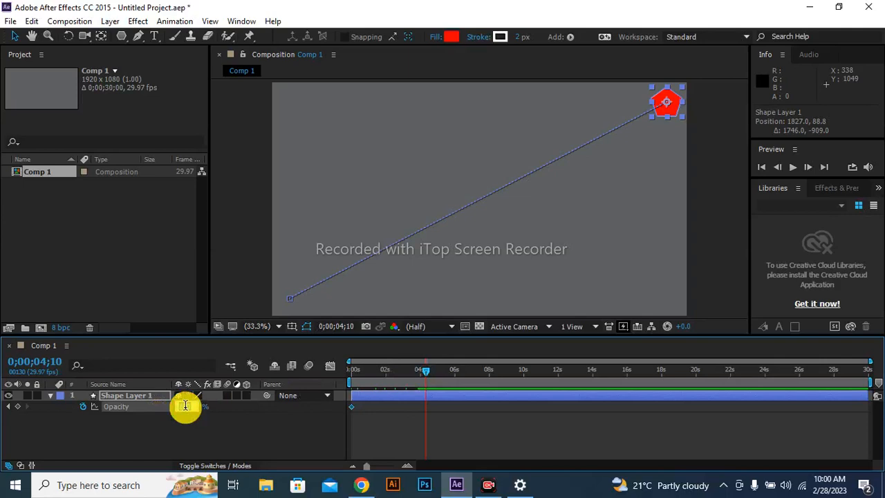
pyautogui.write('0')
pyautogui.press('Return')
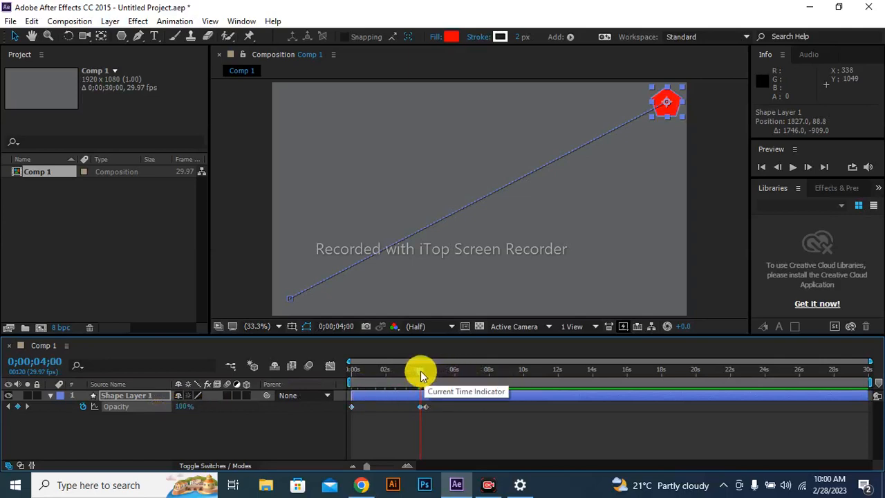
pyautogui.moveTo(420, 373); pyautogui.dragTo(329, 384)
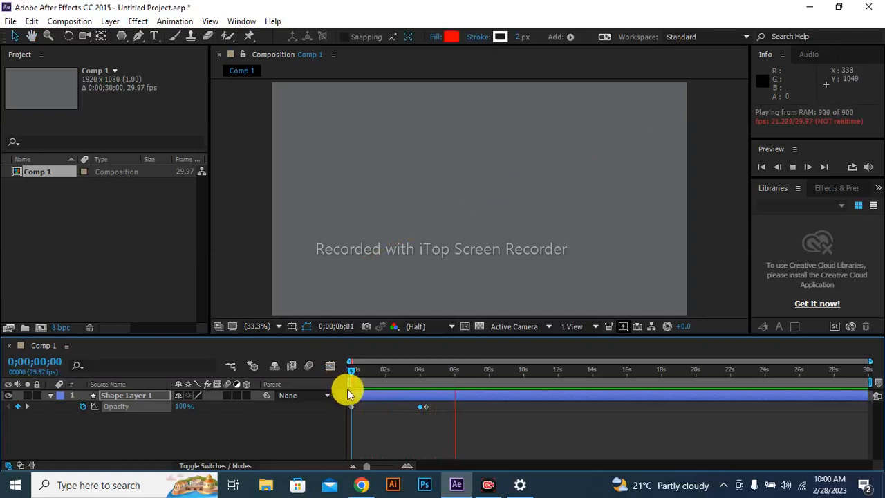
pyautogui.click(346, 373)
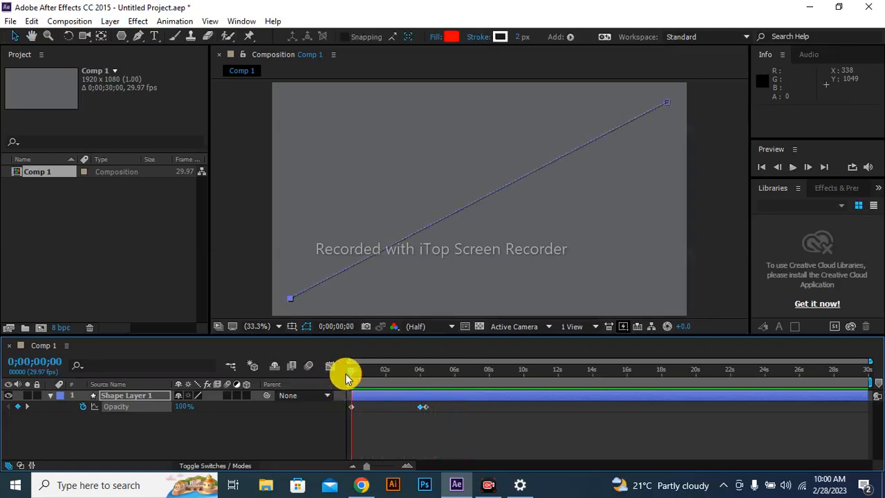
# - Set the pentagon layer's scale keyframe at 0 s to 50% and preview the animation
pyautogui.press('s')
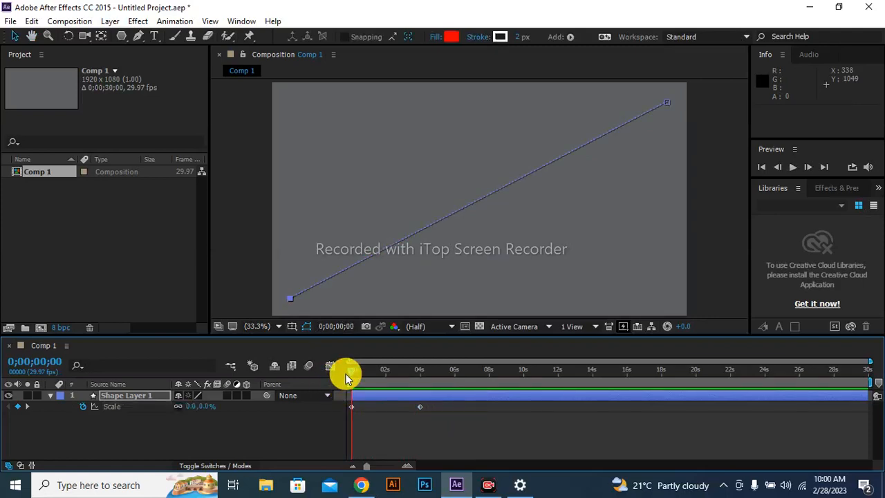
pyautogui.click(194, 406)
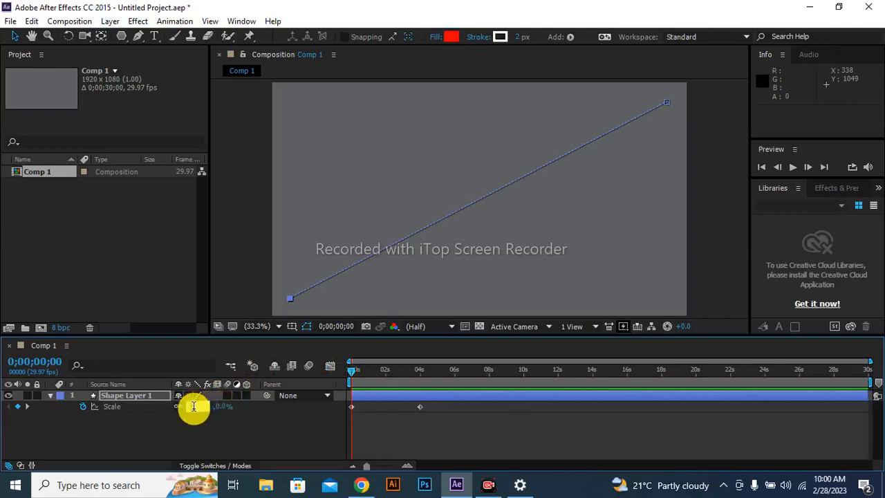
pyautogui.write('50')
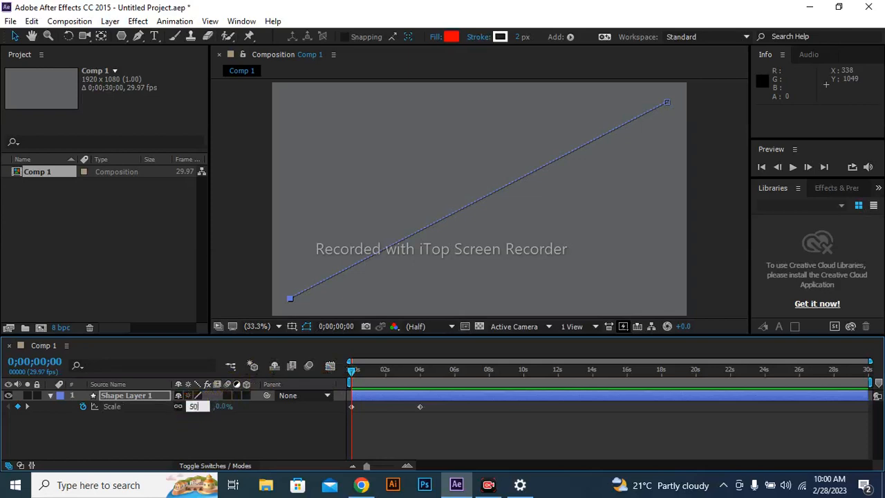
pyautogui.press('Return')
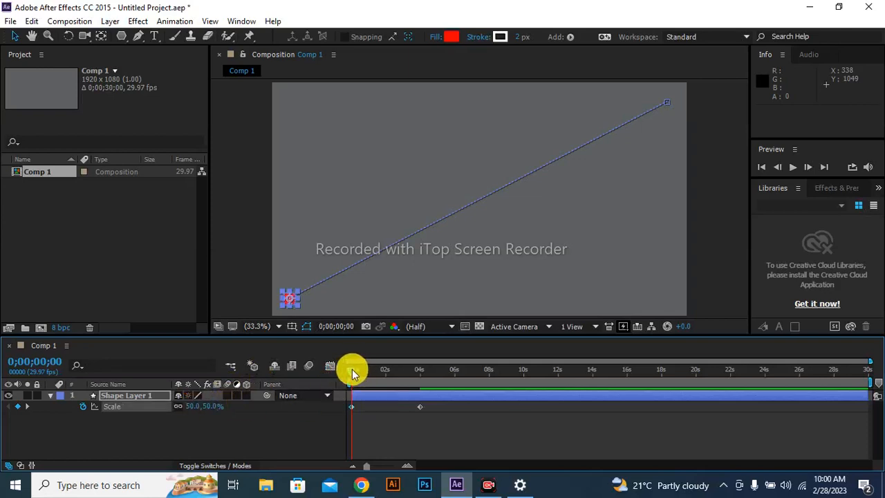
pyautogui.press('space')
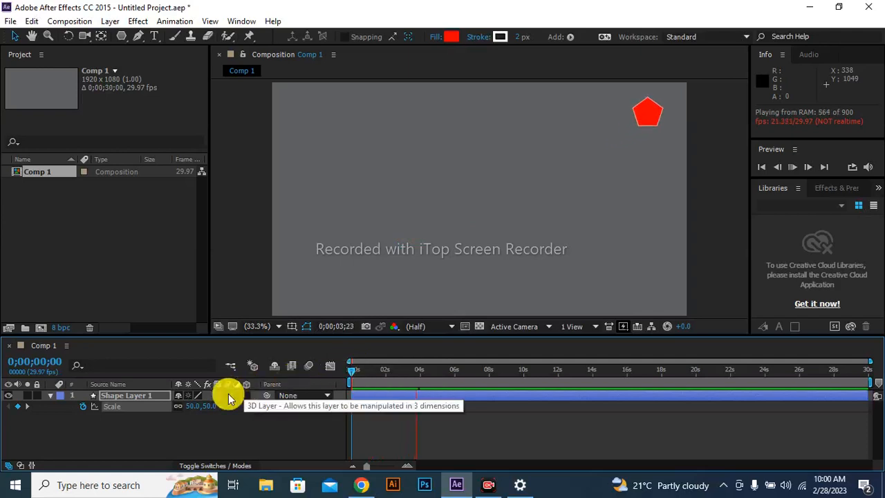
pyautogui.click(354, 372)
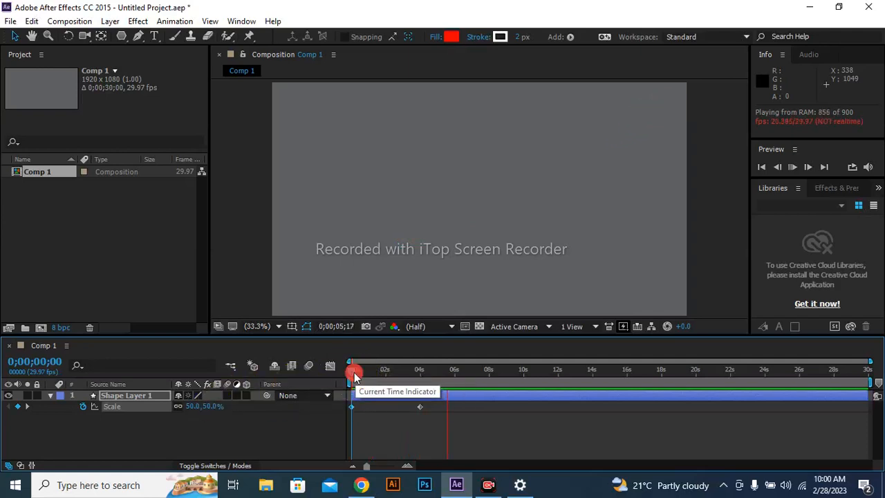
# - Set the pentagon layer's scale keyframe at 0 s to 25% and deselect the layer to check its starting size
pyautogui.click(191, 407)
pyautogui.write('25')
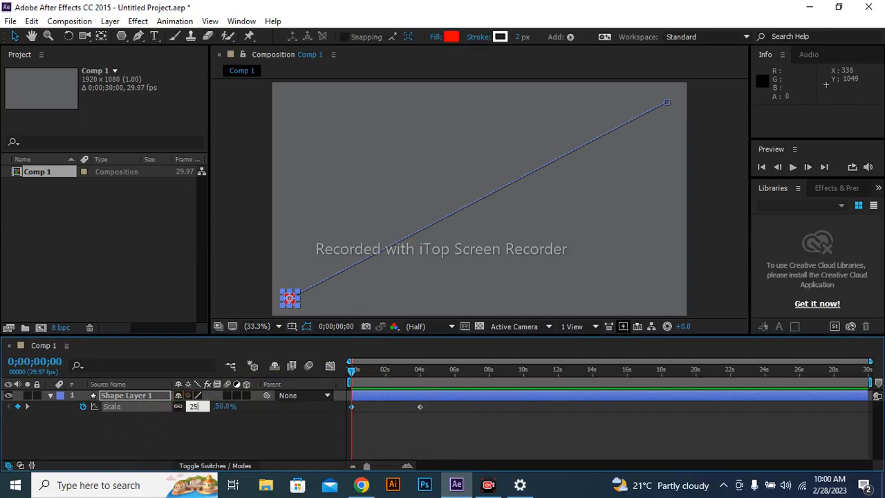
pyautogui.press('Return')
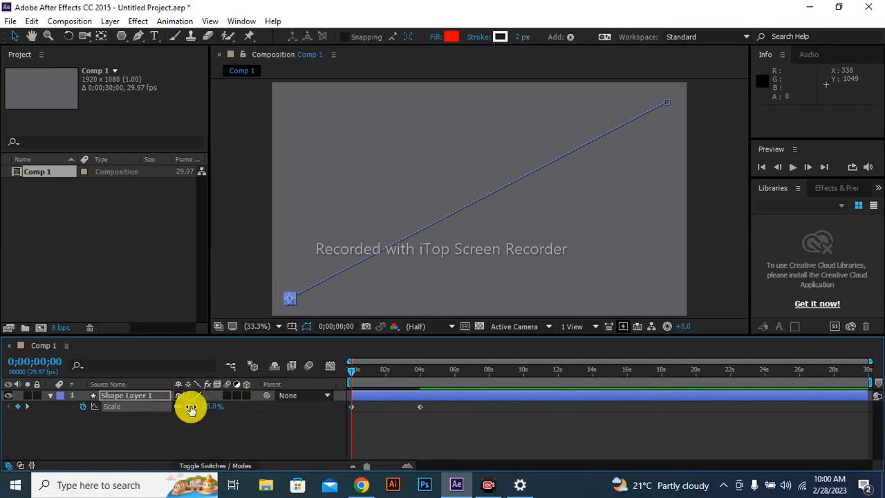
pyautogui.click(265, 298)
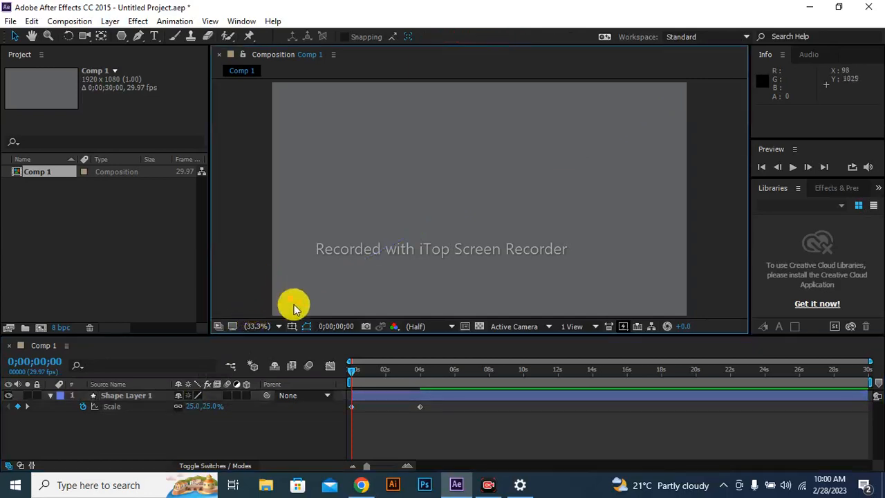
pyautogui.click(290, 301)
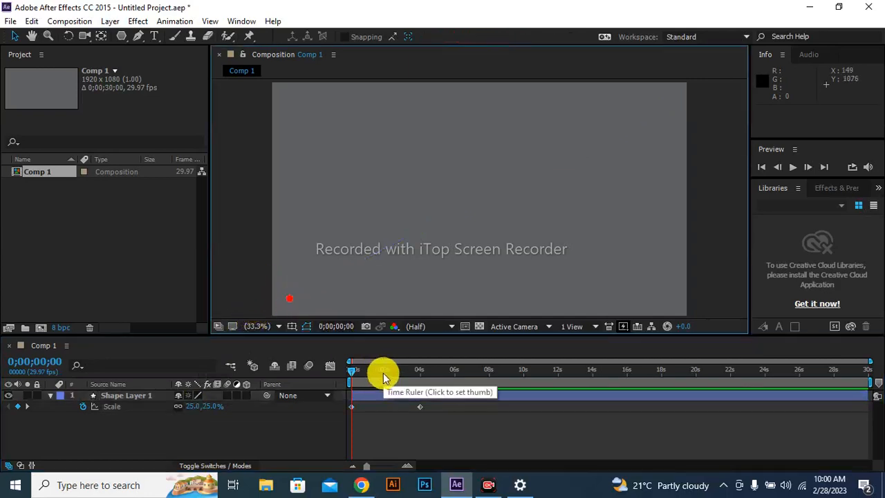
# - Add a rotation keyframe of 0x+0.0° to the pentagon layer at 0 s
pyautogui.press('r')
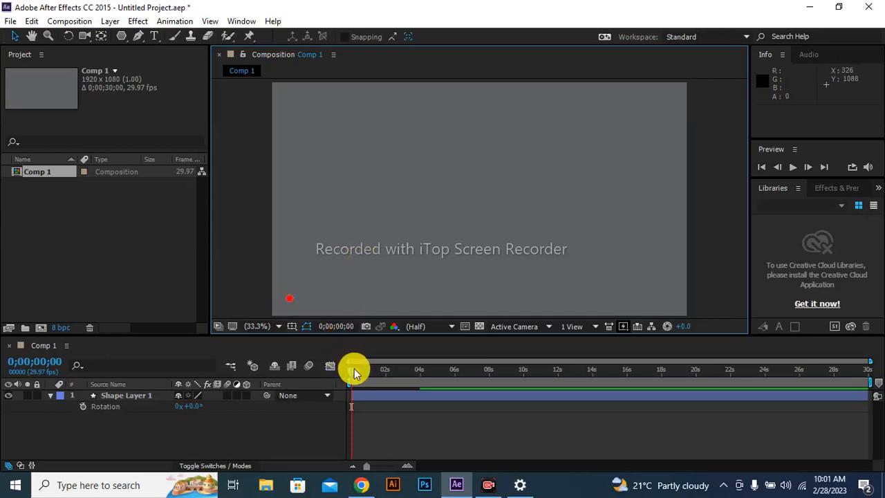
pyautogui.moveTo(352, 368)
pyautogui.mouseDown()
pyautogui.moveTo(395, 366)
pyautogui.moveTo(340, 379)
pyautogui.mouseUp()
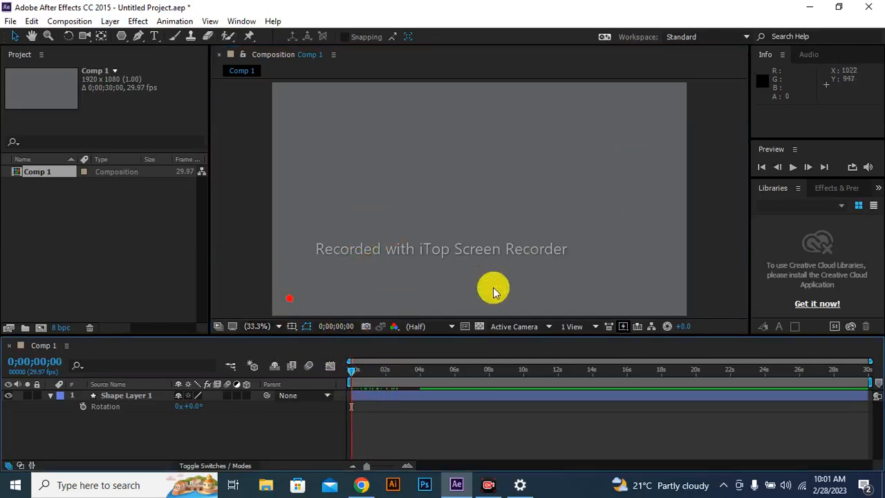
pyautogui.click(84, 406)
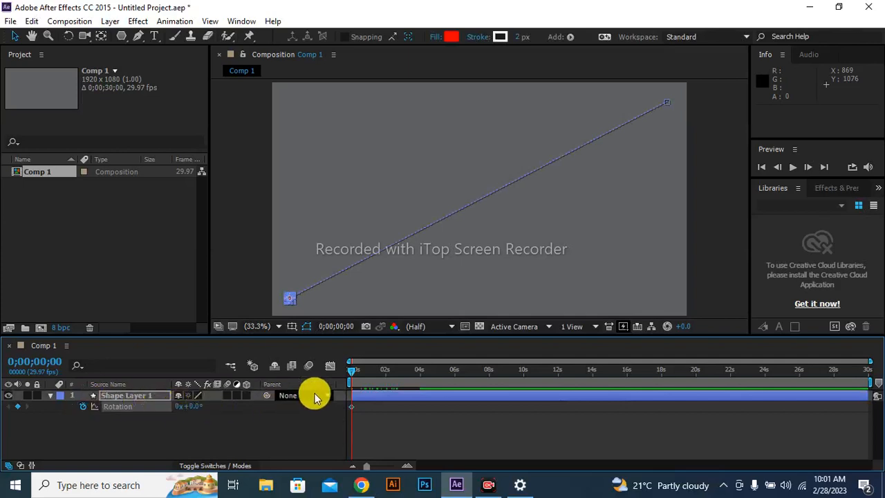
# - Set the pentagon layer's rotation to 3 full revolutions at 0;00;04;01 and preview the spin from the start
pyautogui.click(421, 375)
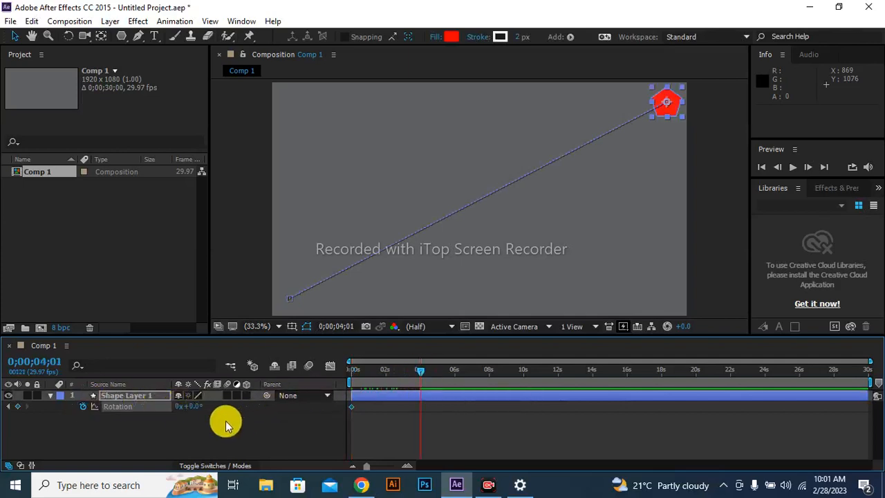
pyautogui.click(178, 407)
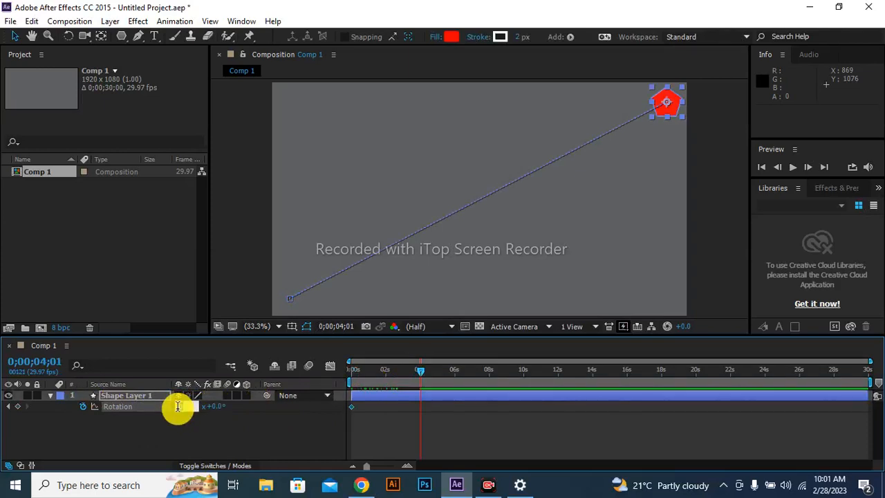
pyautogui.write('3')
pyautogui.press('Return')
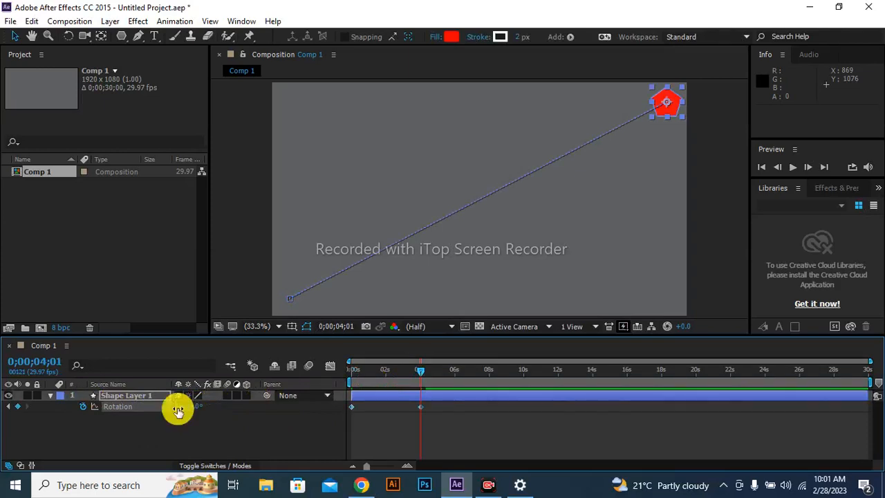
pyautogui.moveTo(423, 374); pyautogui.dragTo(276, 395)
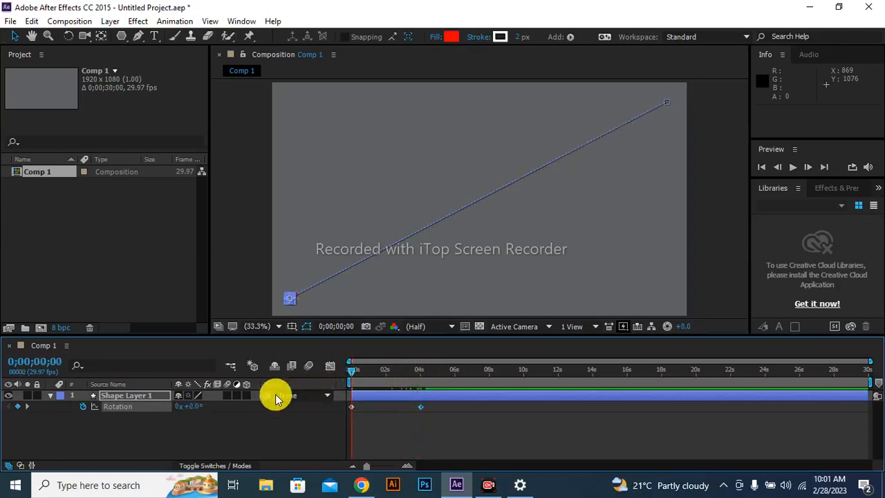
pyautogui.click(257, 278)
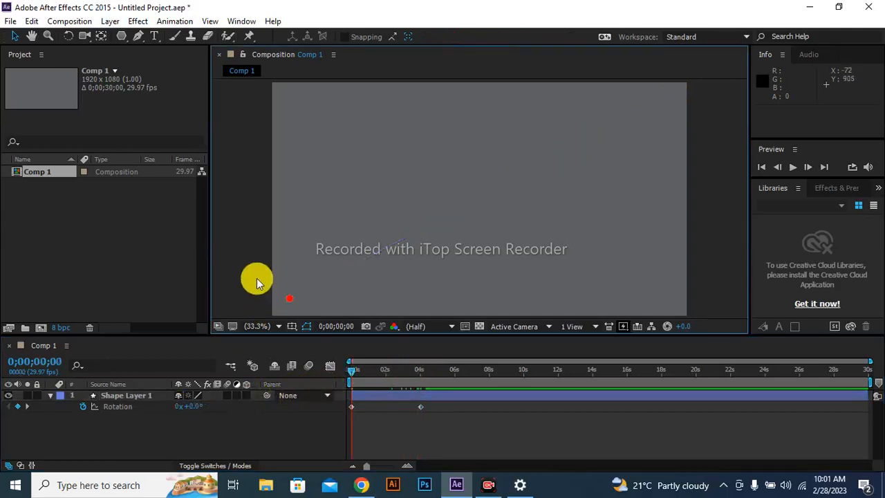
pyautogui.press('space')
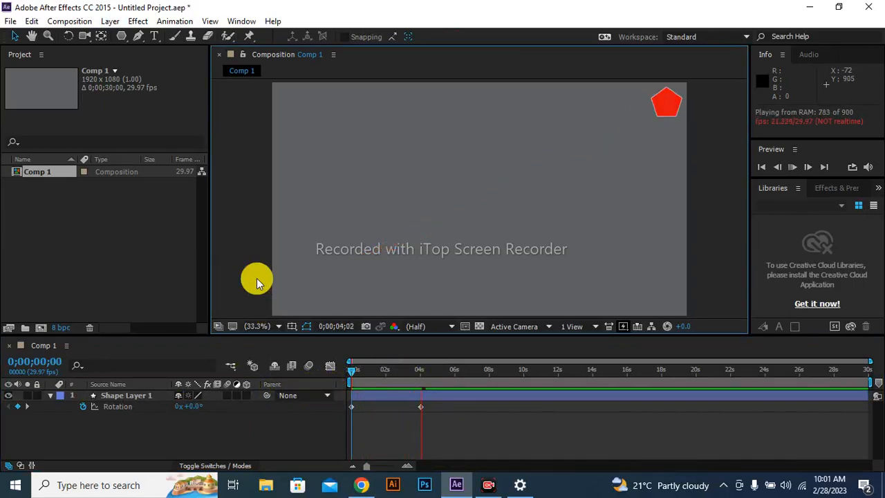
# - Set the pentagon layer's rotation at 0;00;04;01 to 1 full revolution, preview the animation and return the playhead to the start
pyautogui.click(421, 394)
pyautogui.click(419, 375)
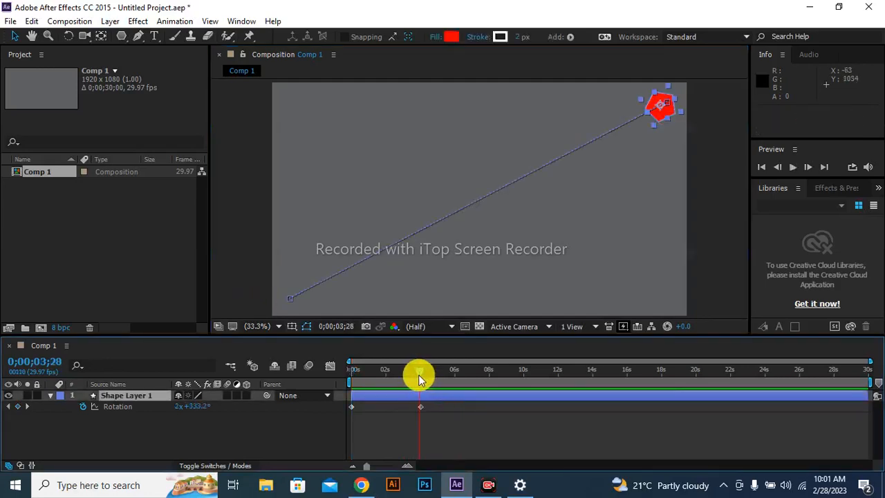
pyautogui.moveTo(419, 376); pyautogui.dragTo(421, 376)
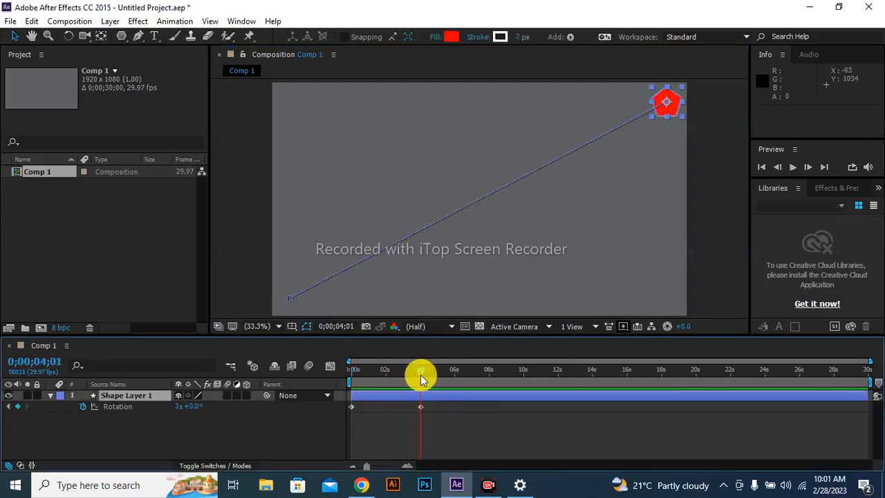
pyautogui.click(178, 407)
pyautogui.write('2')
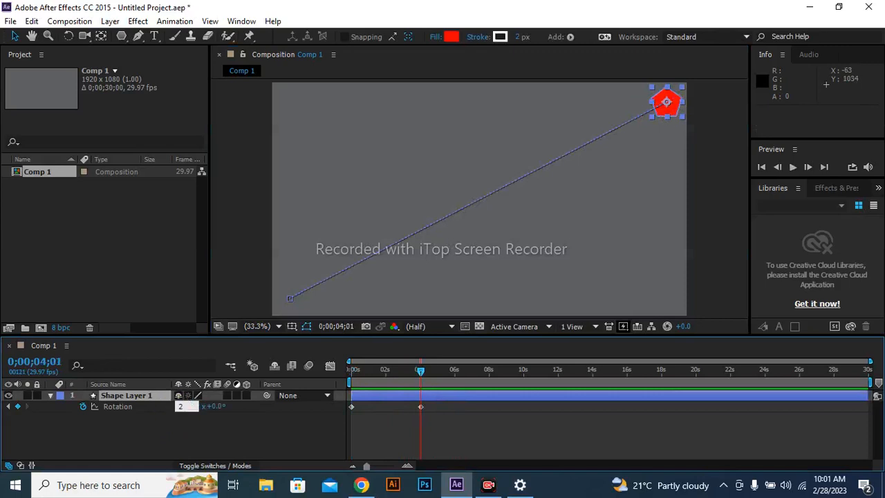
pyautogui.press('BackSpace')
pyautogui.write('1')
pyautogui.moveTo(415, 369); pyautogui.dragTo(275, 378)
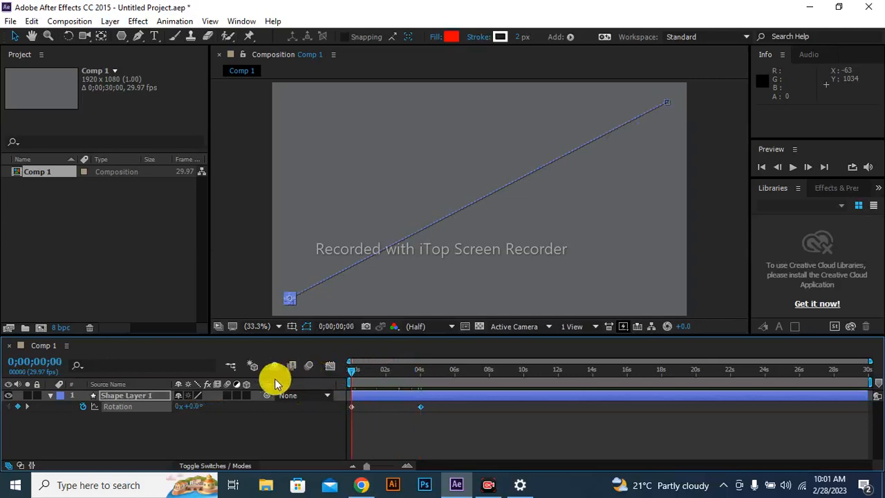
pyautogui.press('space')
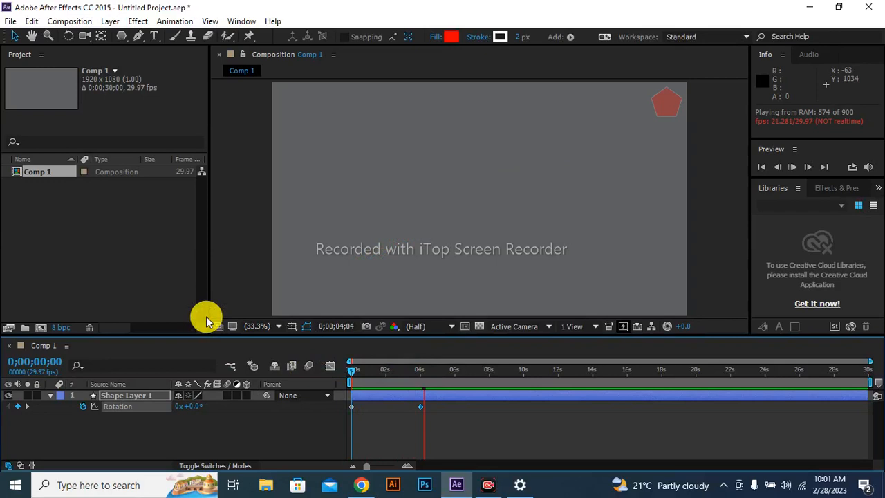
pyautogui.moveTo(354, 371); pyautogui.dragTo(344, 374)
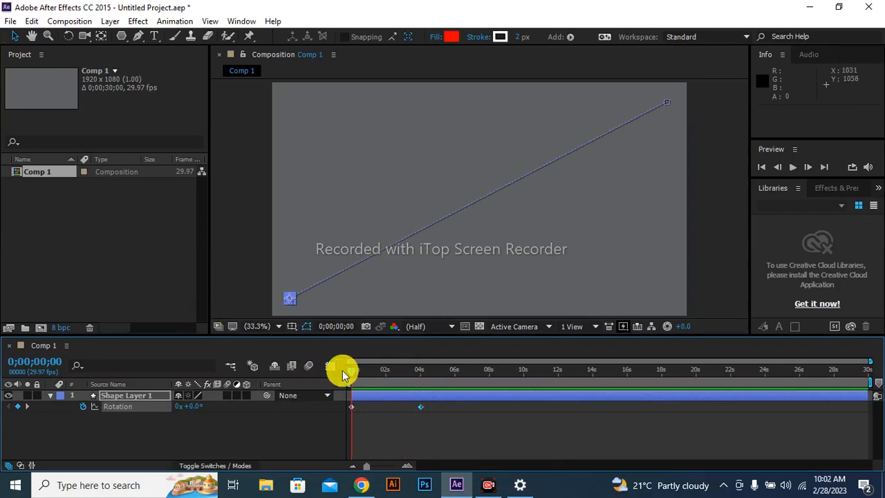